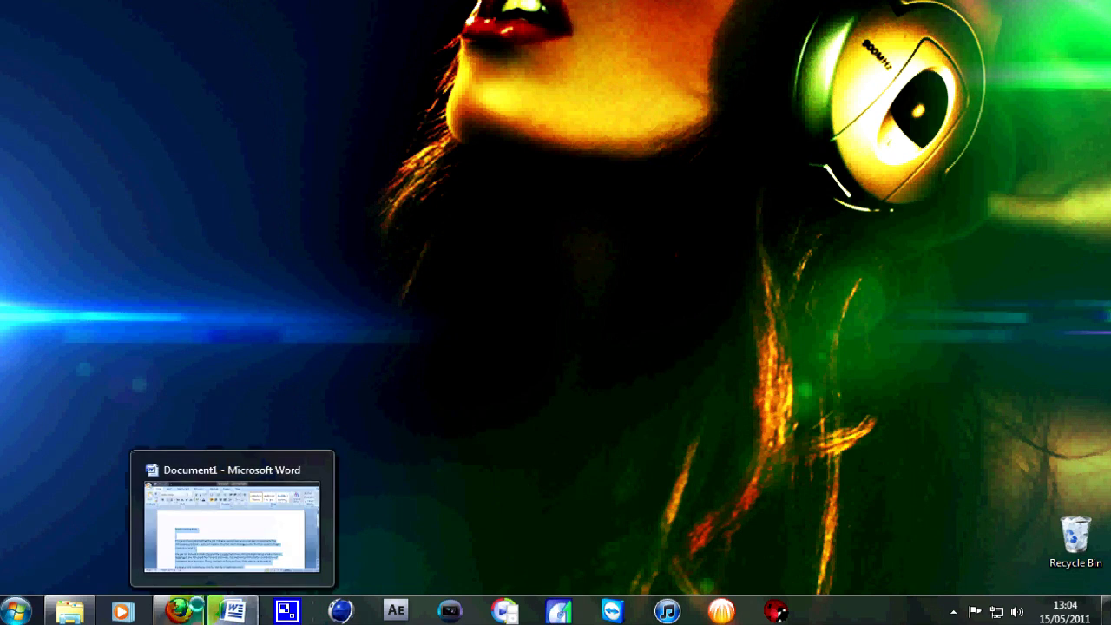
Step: Show the Knoll Light Preview Sunset tutorial on YouTube, paused at 1:18
click(179, 610)
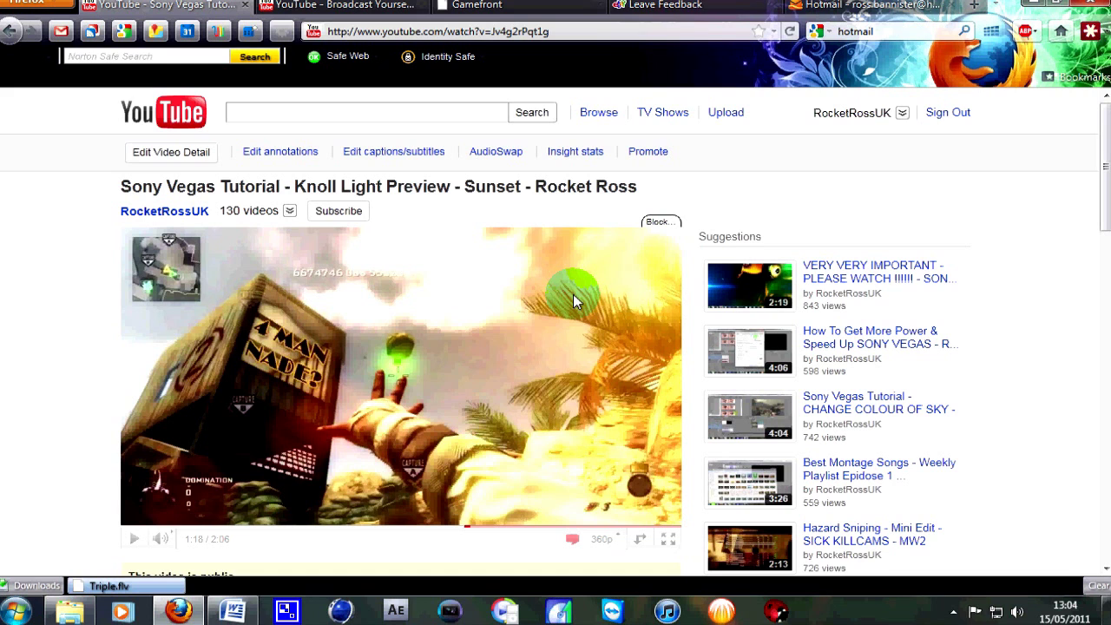
Step: Look over the Knoll Lights clip folder, then bring up the empty Vegas Pro project
click(84, 614)
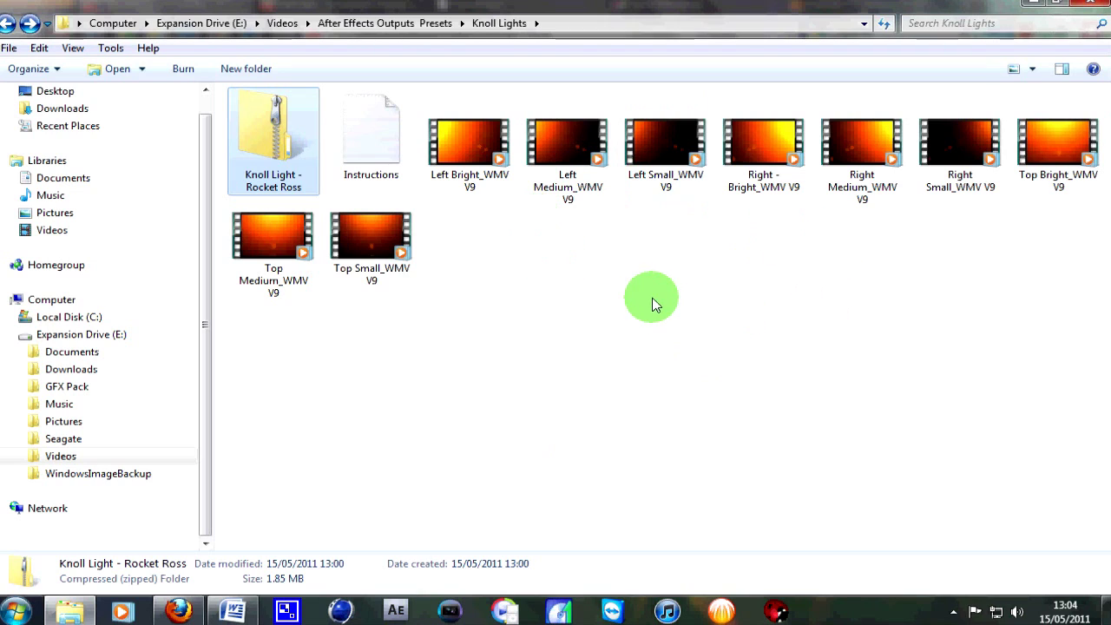
click(451, 612)
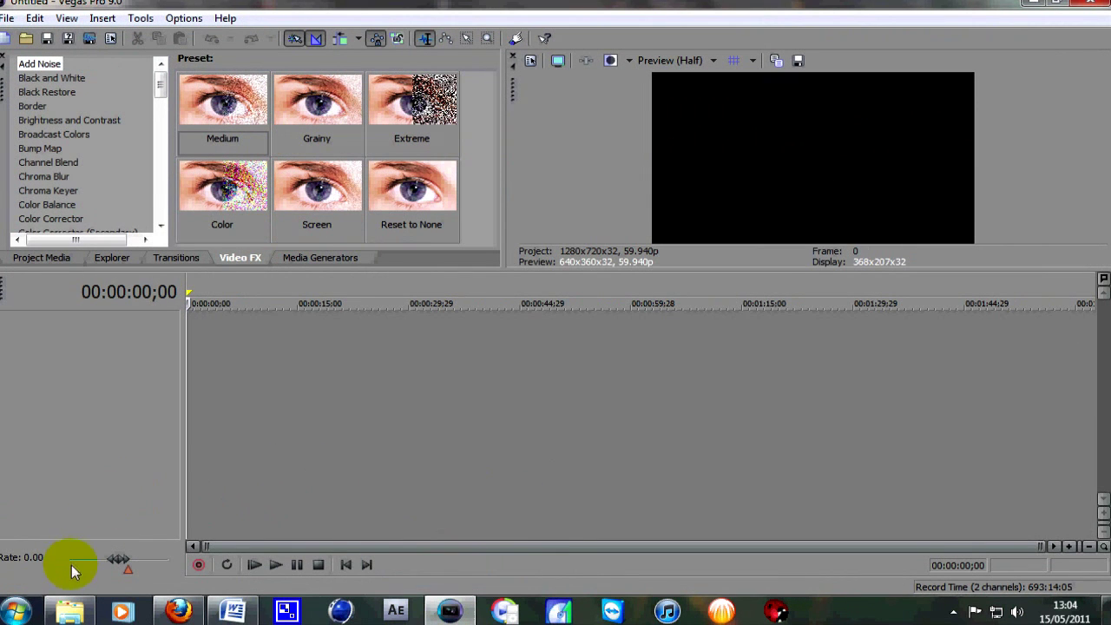
Step: Open Videos > PVR Recordings and drag 2011_5_13_15_22_28 onto the Vegas timeline
click(96, 613)
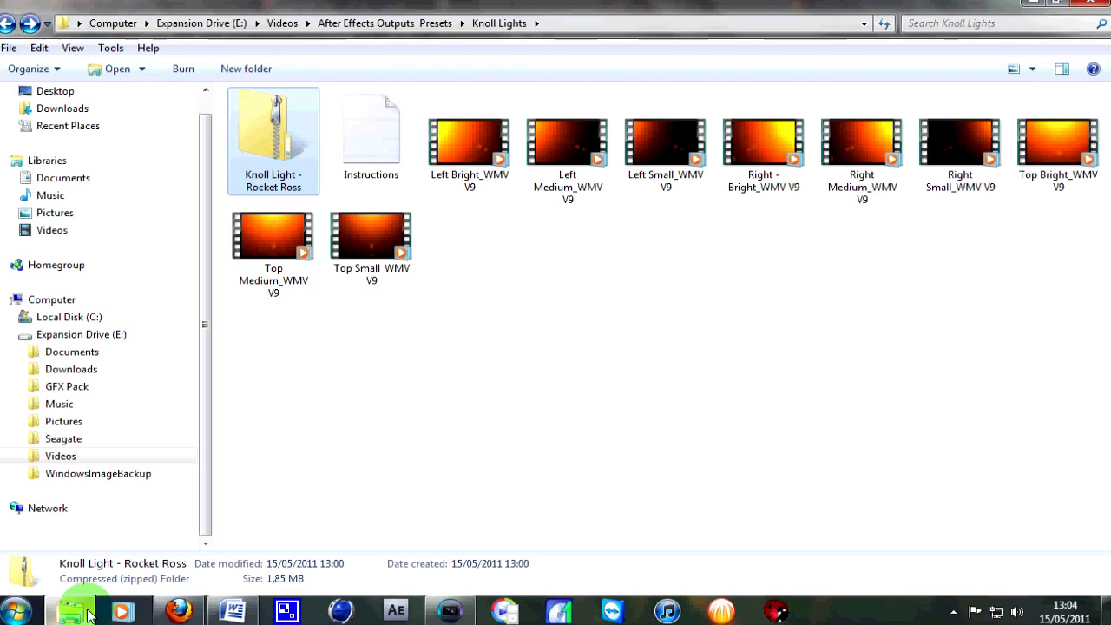
click(87, 455)
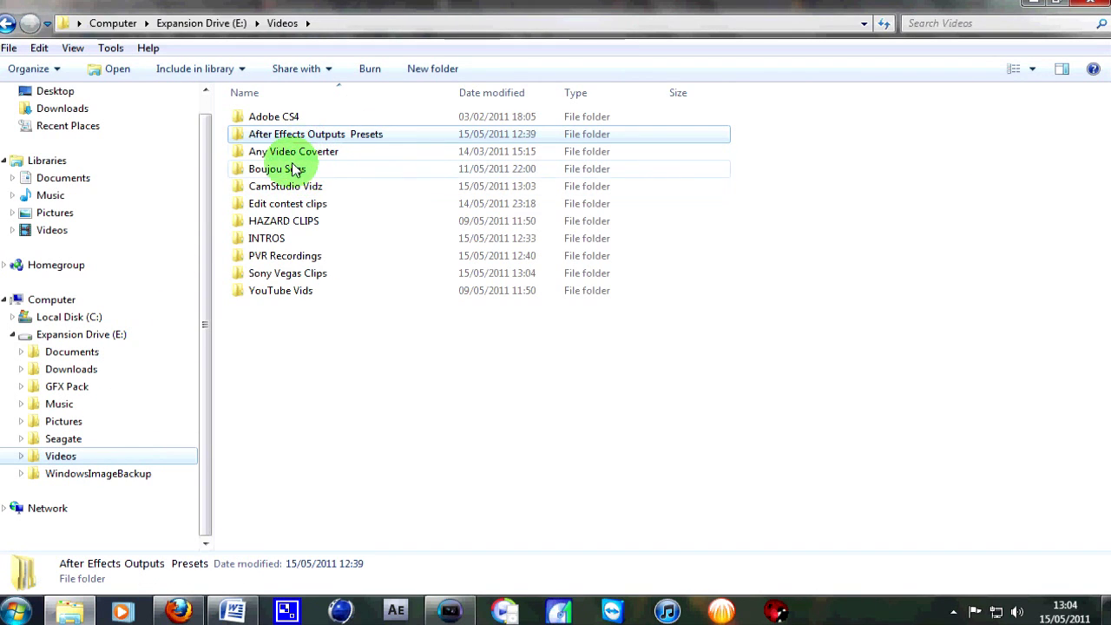
double_click(291, 257)
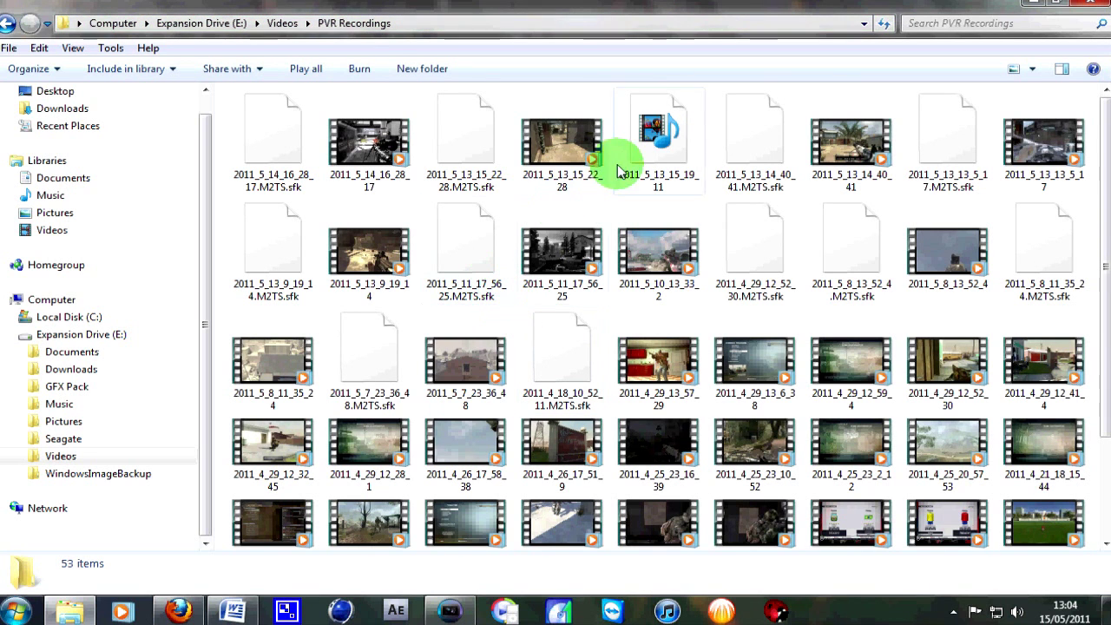
drag(564, 143, 192, 373)
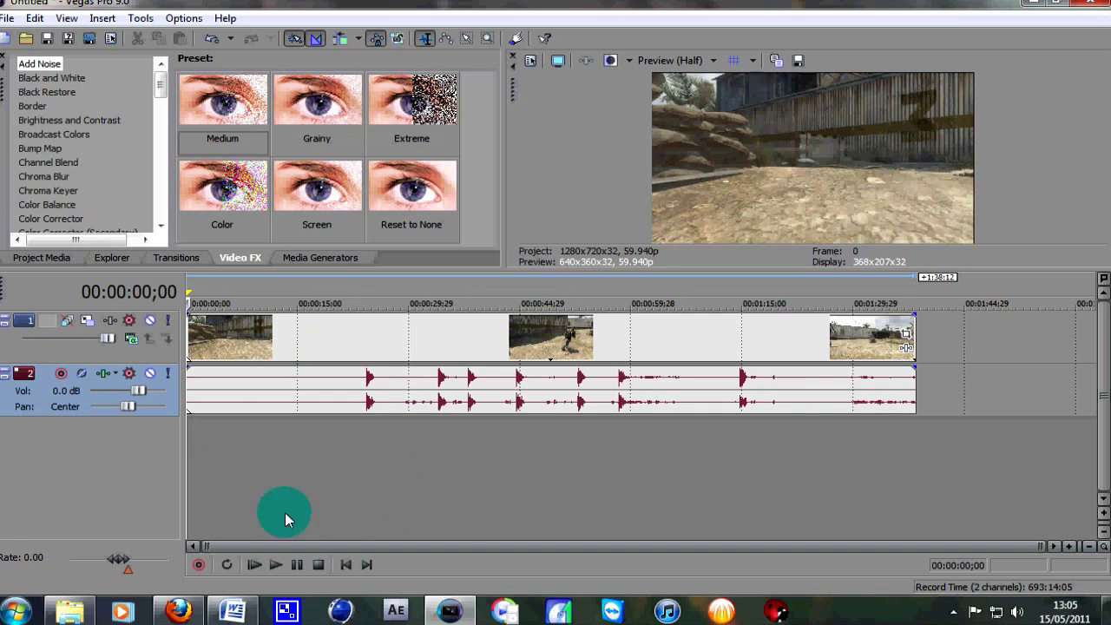
Step: Insert an empty video track above the gameplay clip, then return to the Knoll Lights folder
right_click(72, 350)
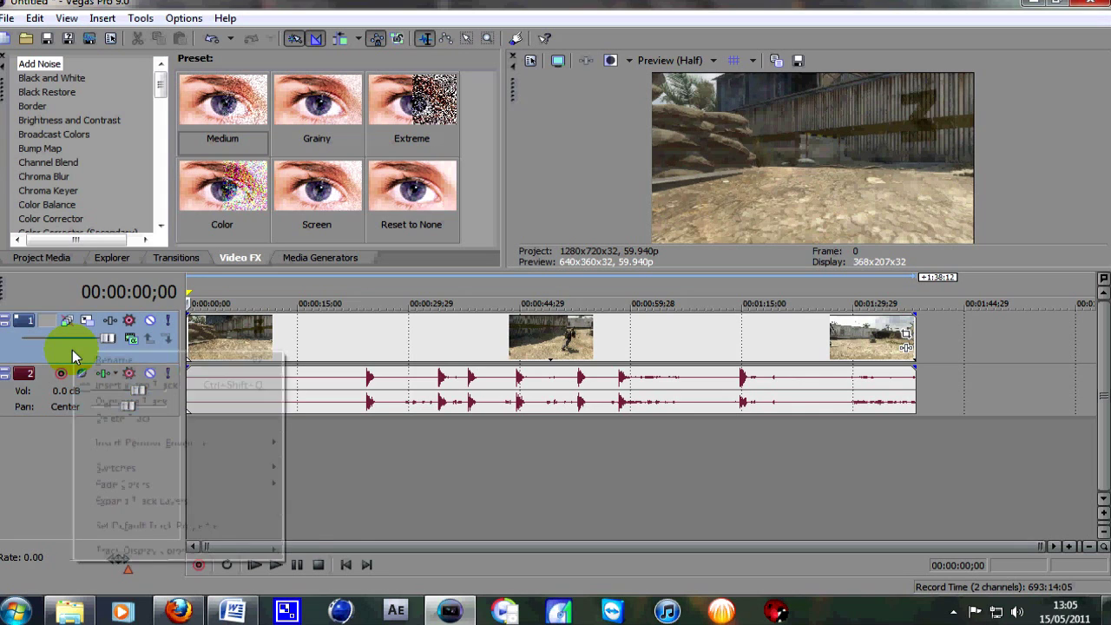
click(113, 363)
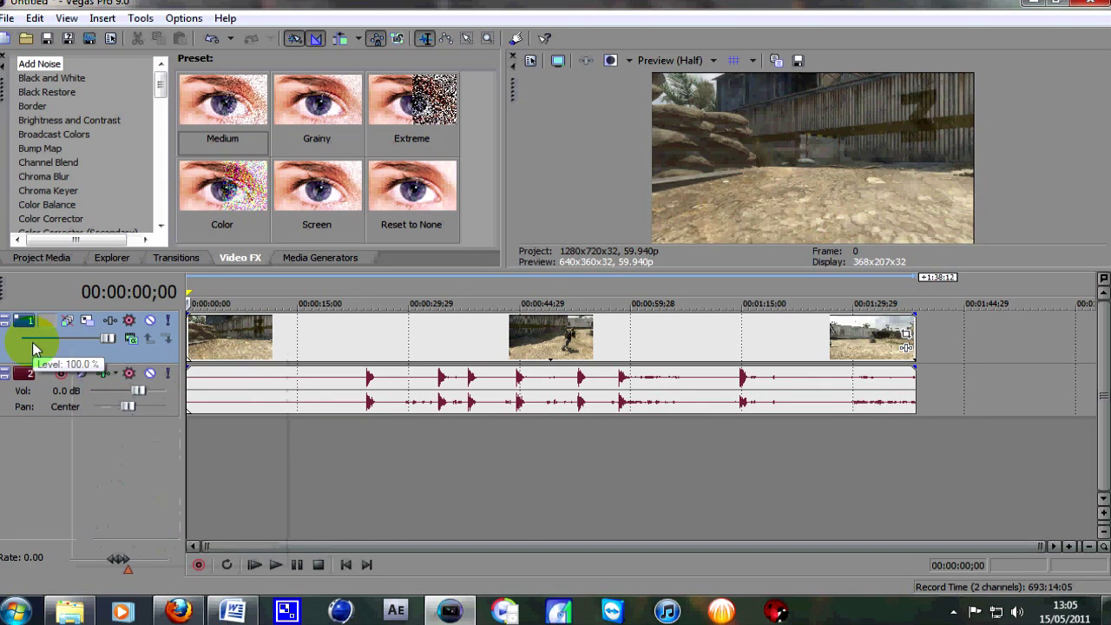
click(64, 348)
right_click(63, 348)
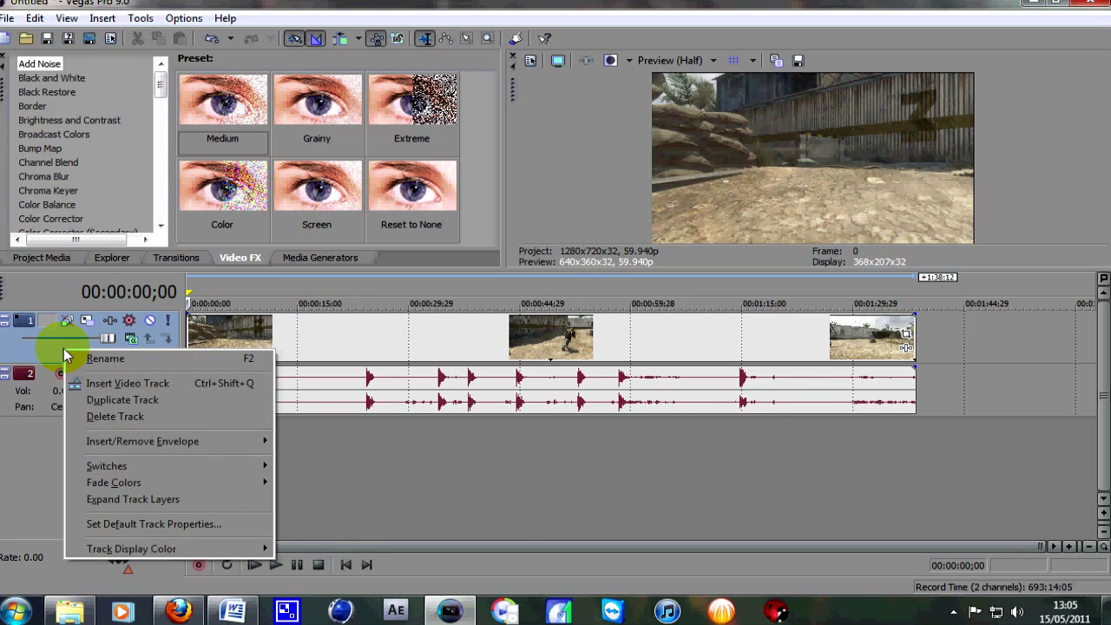
click(102, 385)
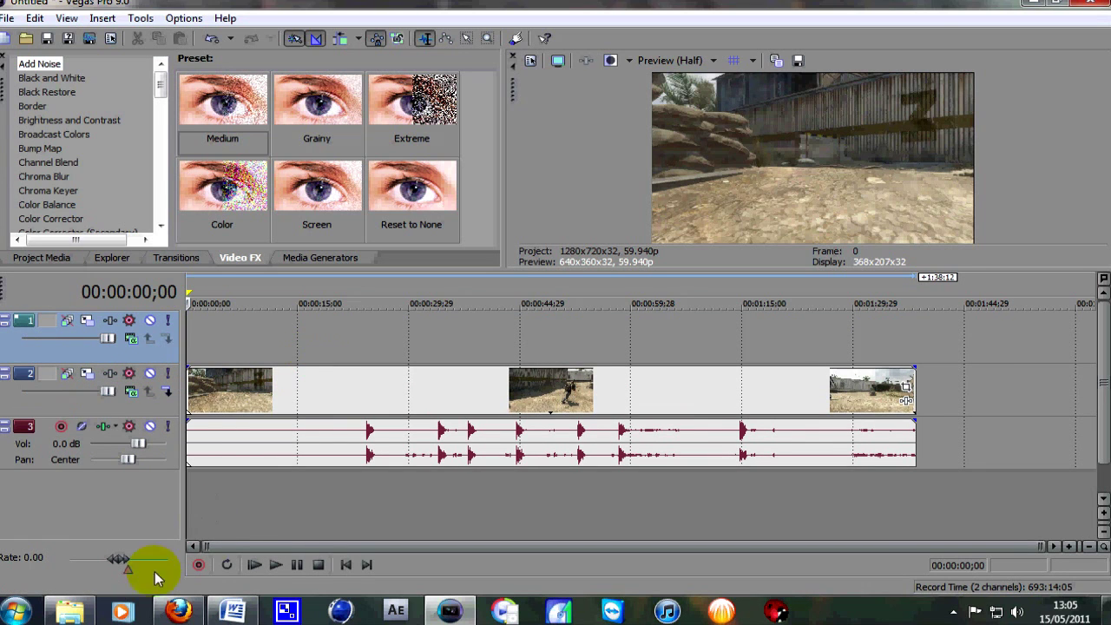
click(69, 611)
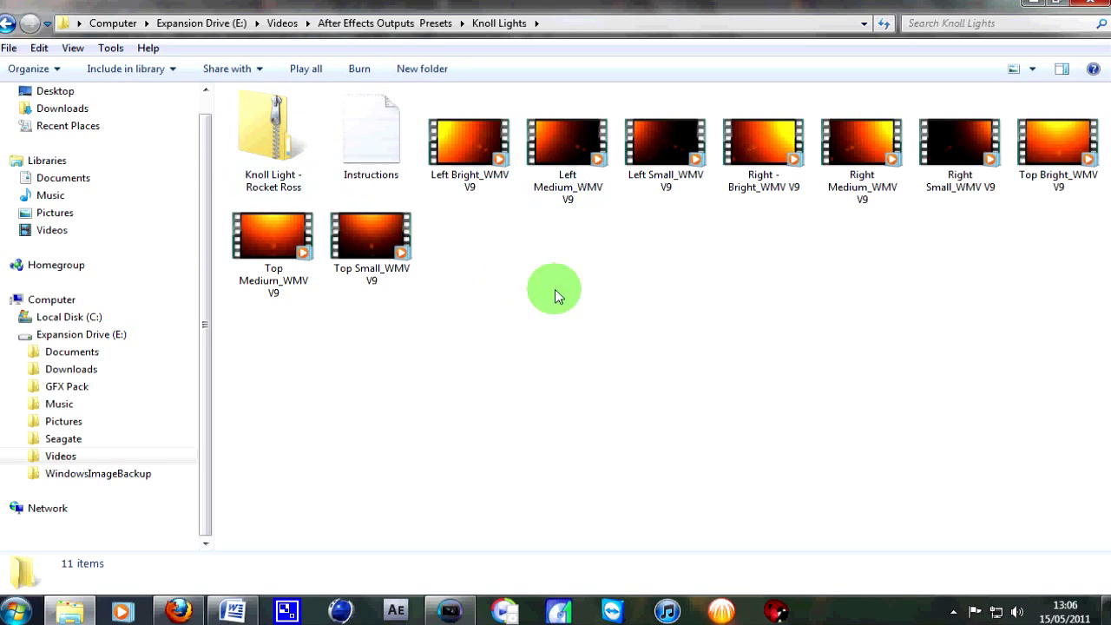
Step: Drop Left Medium_WMV V9 on the top track near 15 s and delete its audio event and track
click(568, 150)
drag(568, 149, 304, 338)
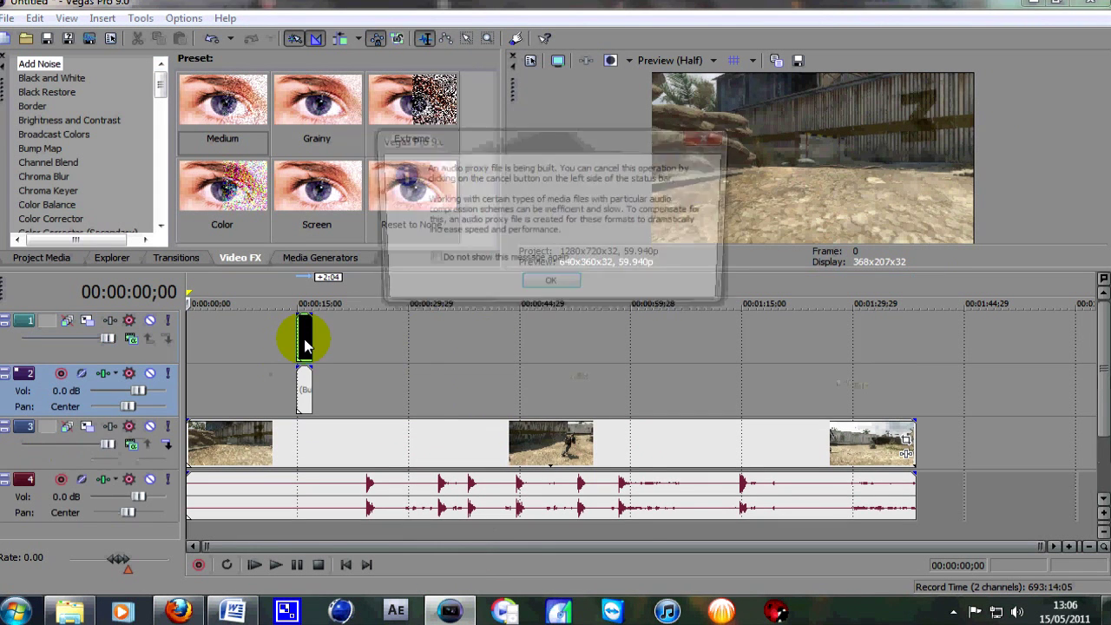
click(550, 287)
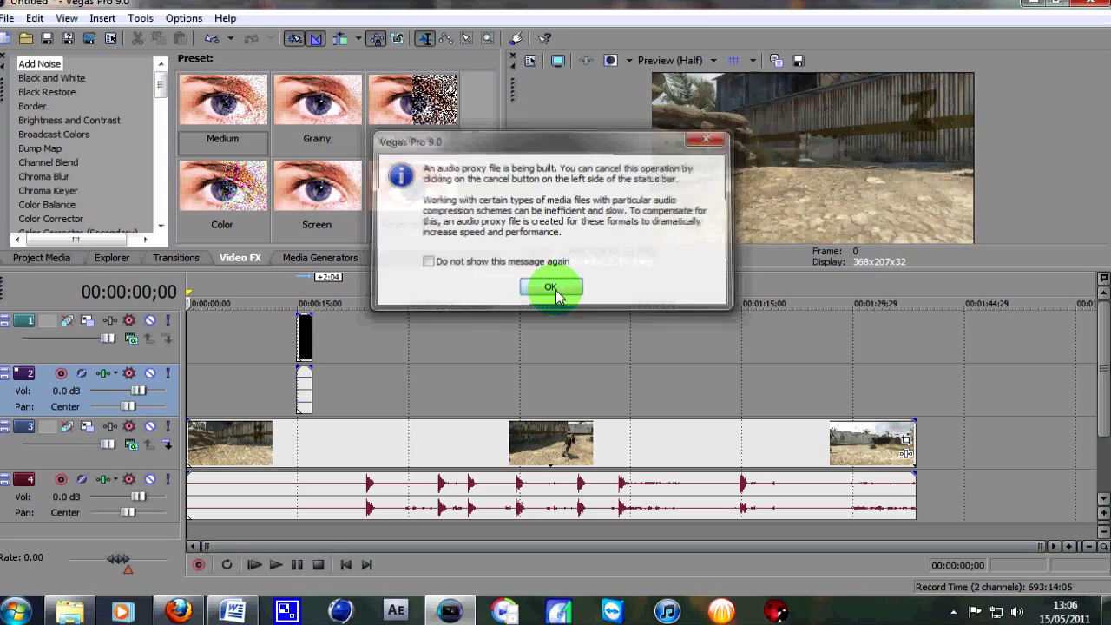
click(306, 391)
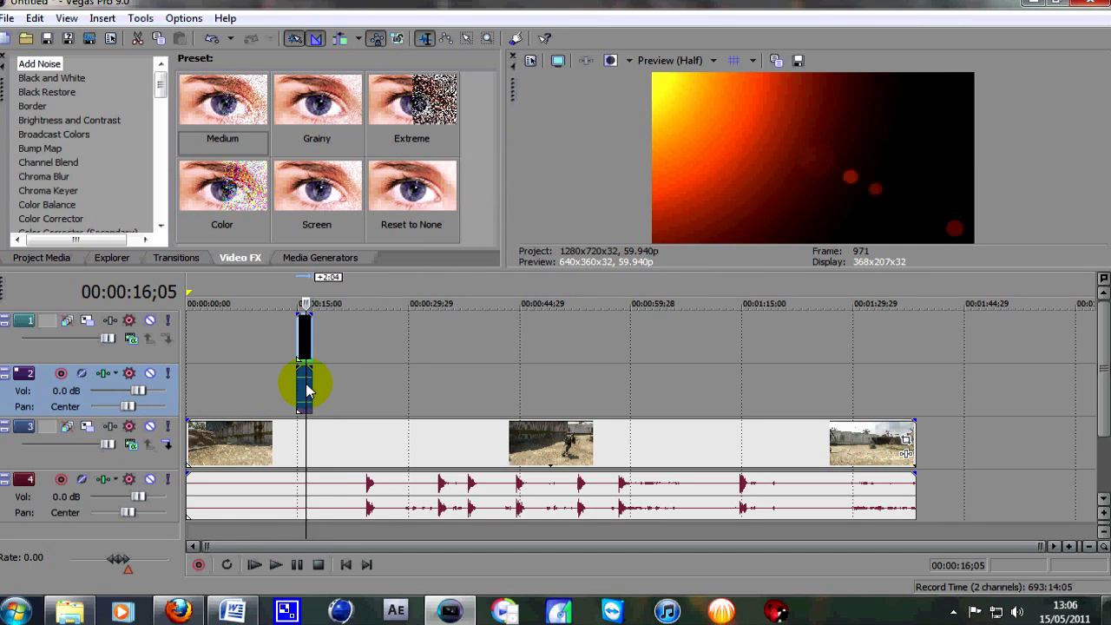
key(Delete)
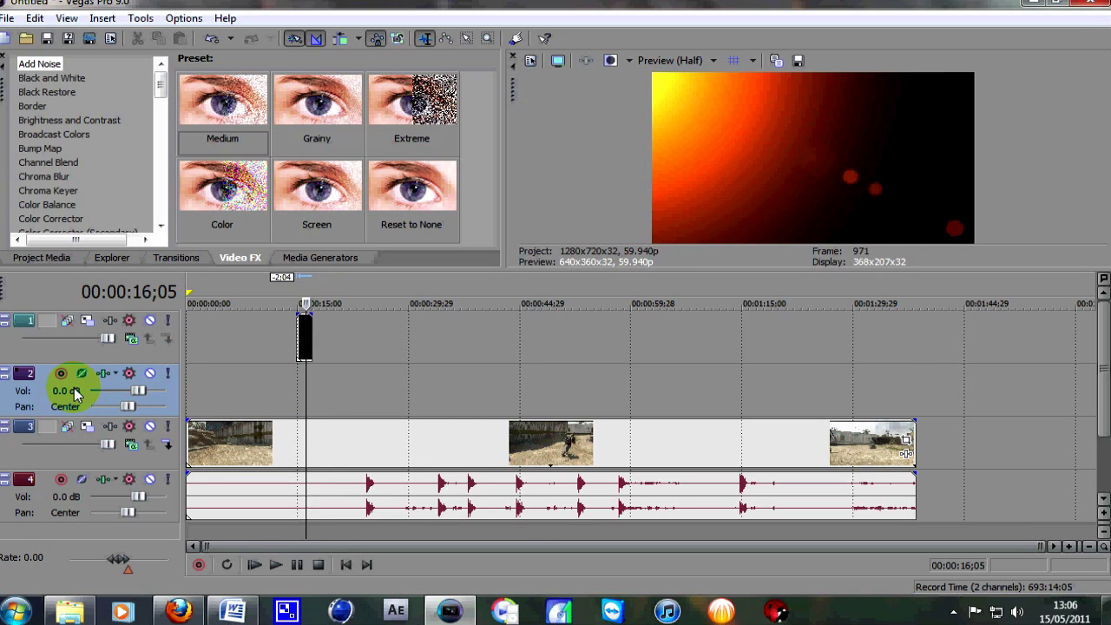
key(Delete)
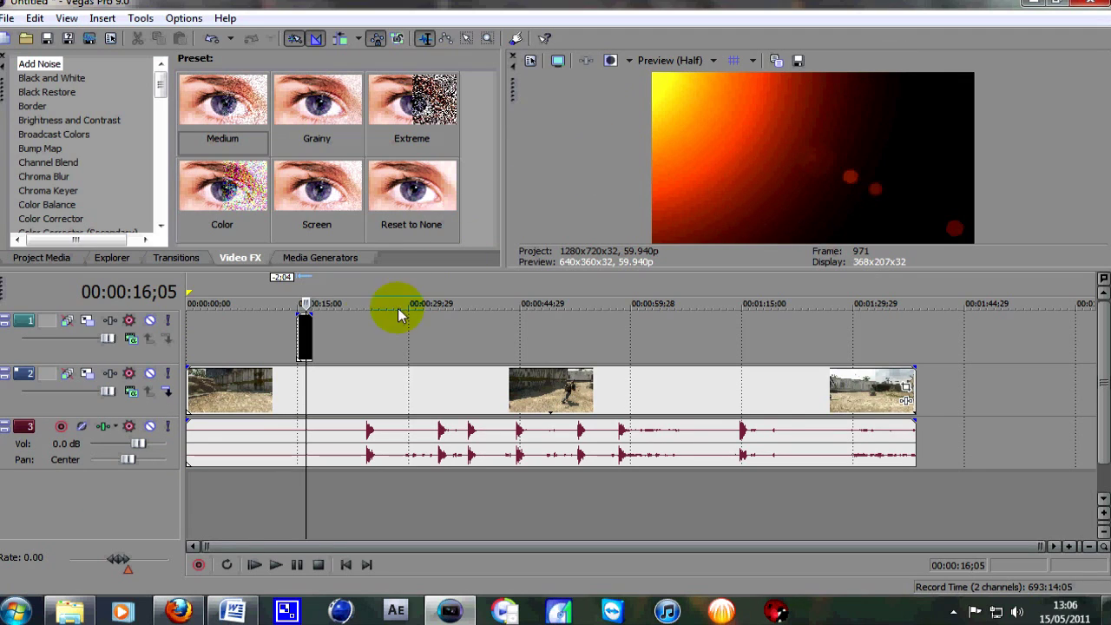
Step: Set the top track's compositing mode to Add so the flare brightens the gameplay
click(136, 344)
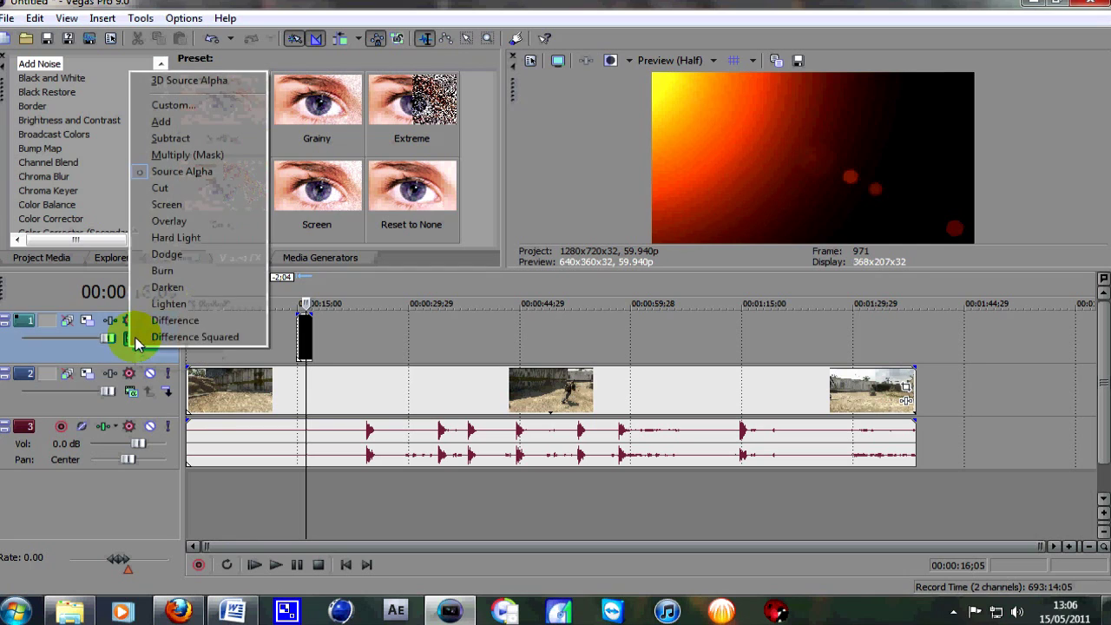
click(162, 207)
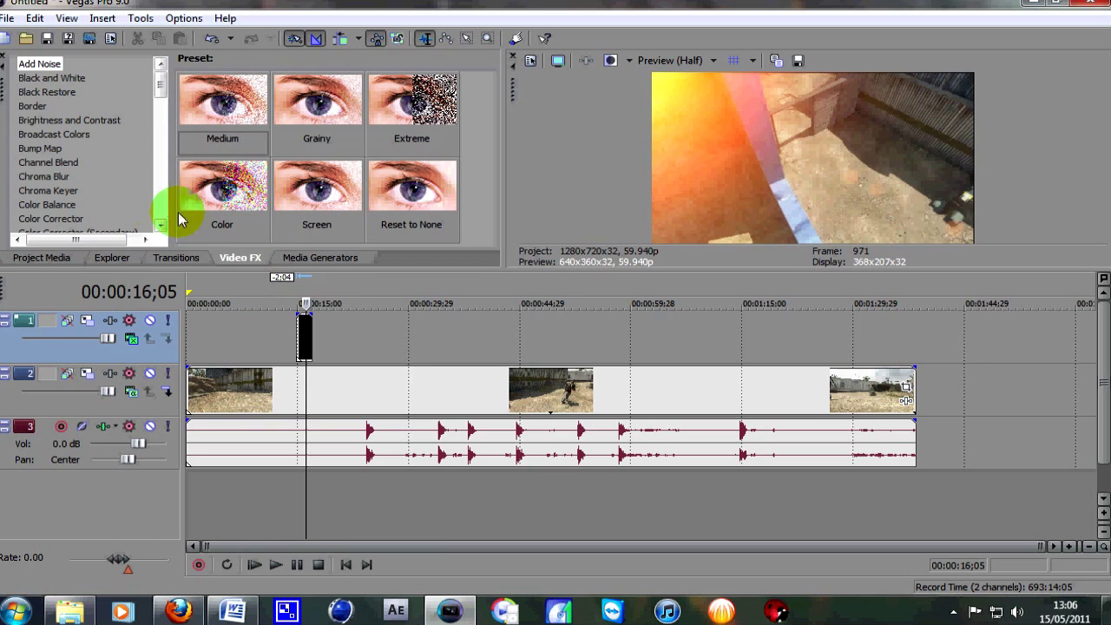
click(135, 344)
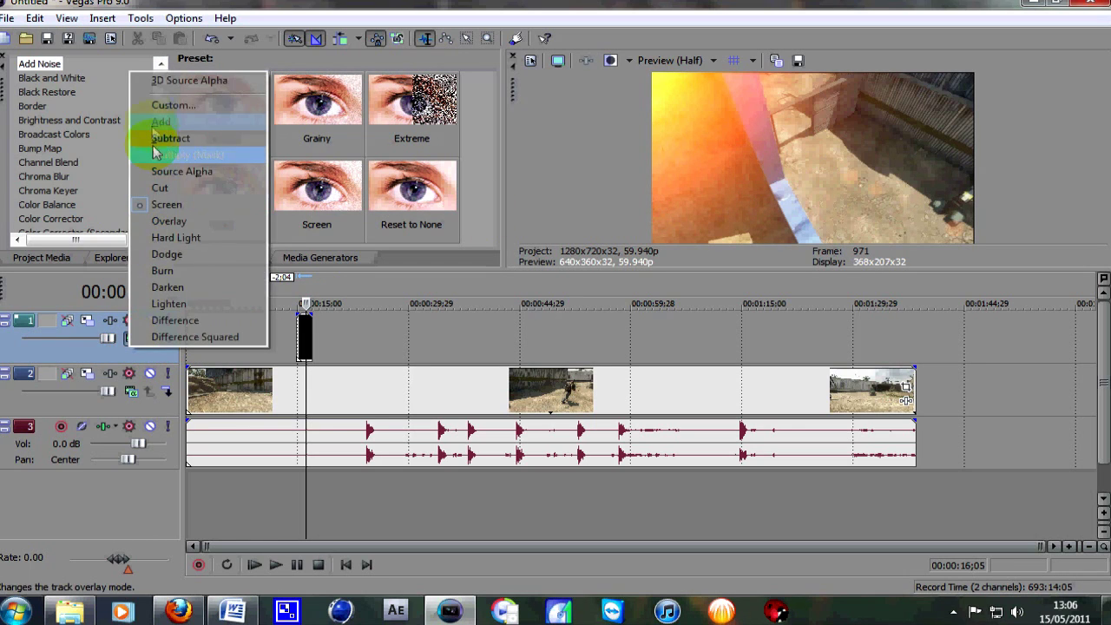
click(158, 117)
drag(305, 224, 302, 341)
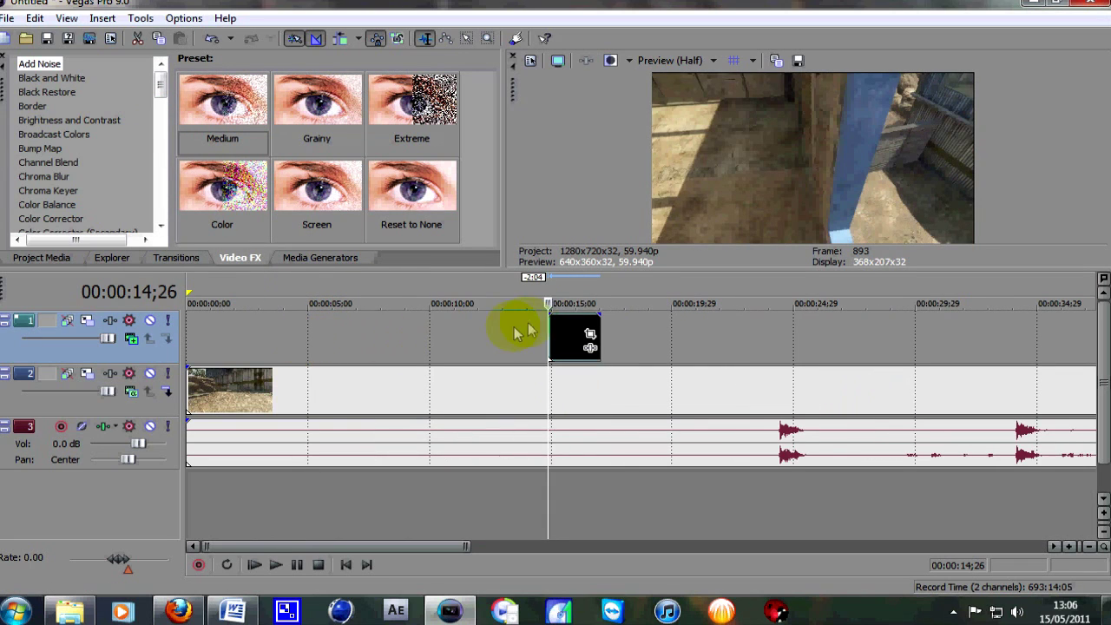
Step: Snap the flare clip to the playhead near 57 seconds and stretch it to about six seconds
click(561, 324)
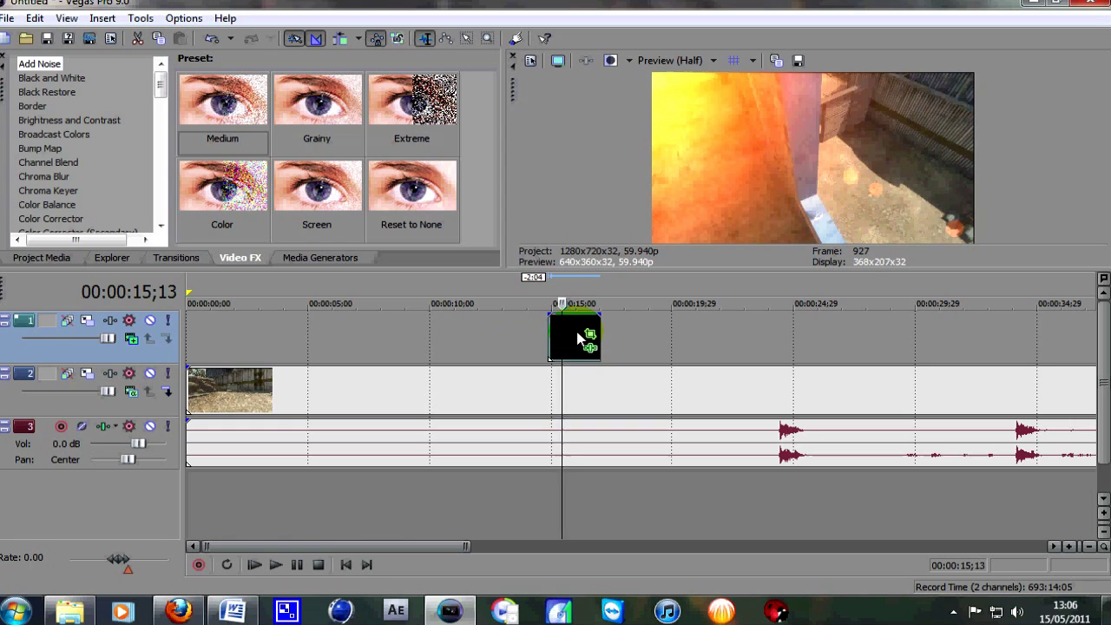
drag(578, 337, 820, 410)
click(805, 397)
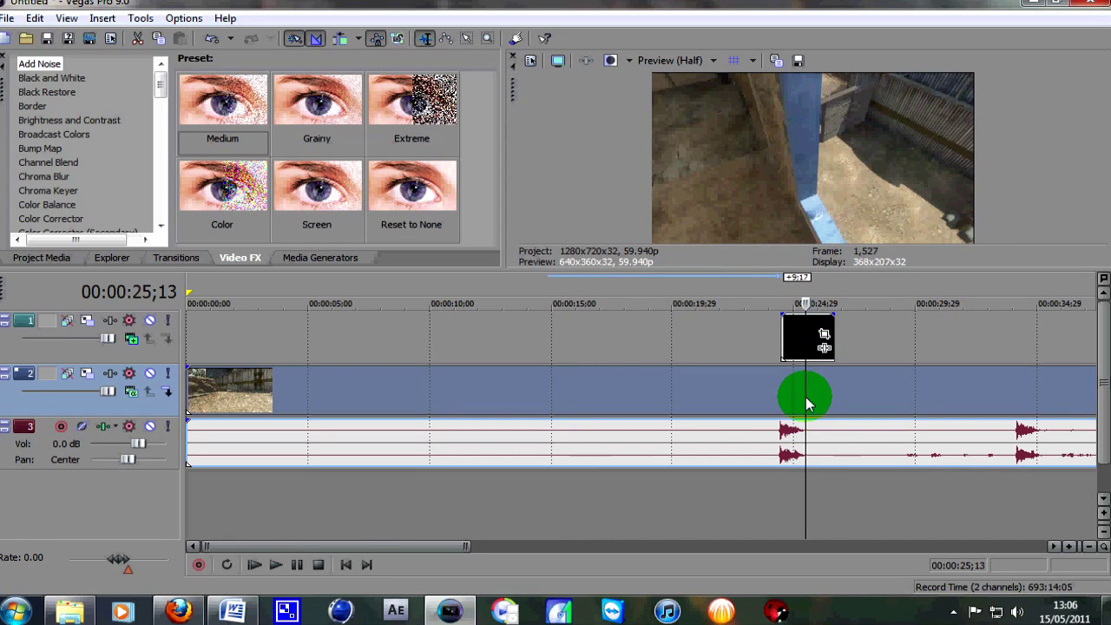
scroll(806, 397, down, 2)
scroll(844, 350, down, 4)
click(669, 355)
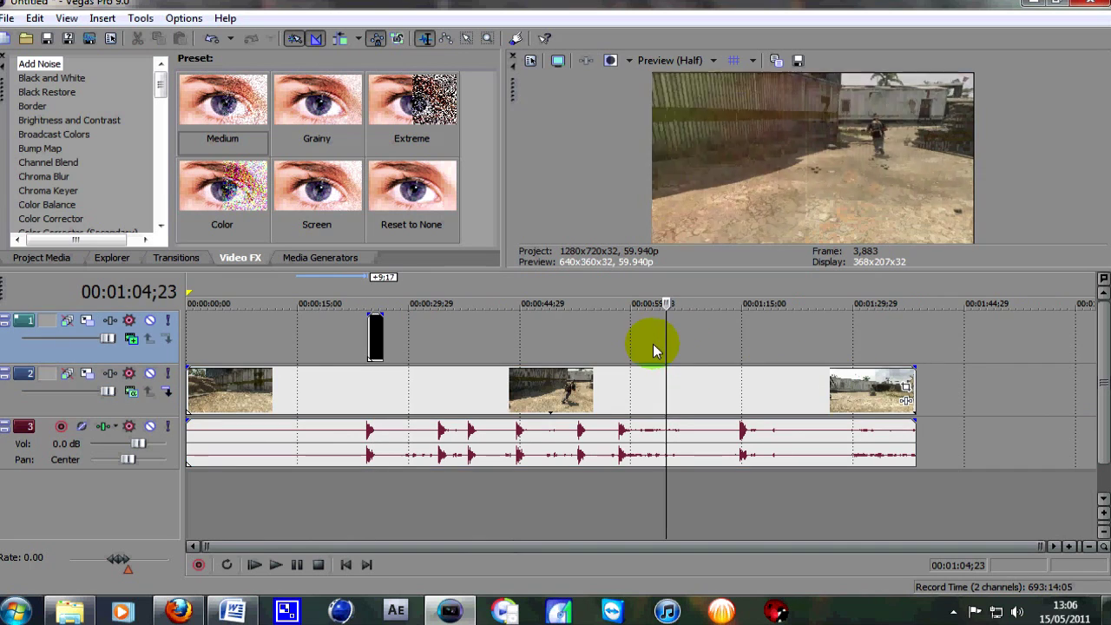
click(610, 342)
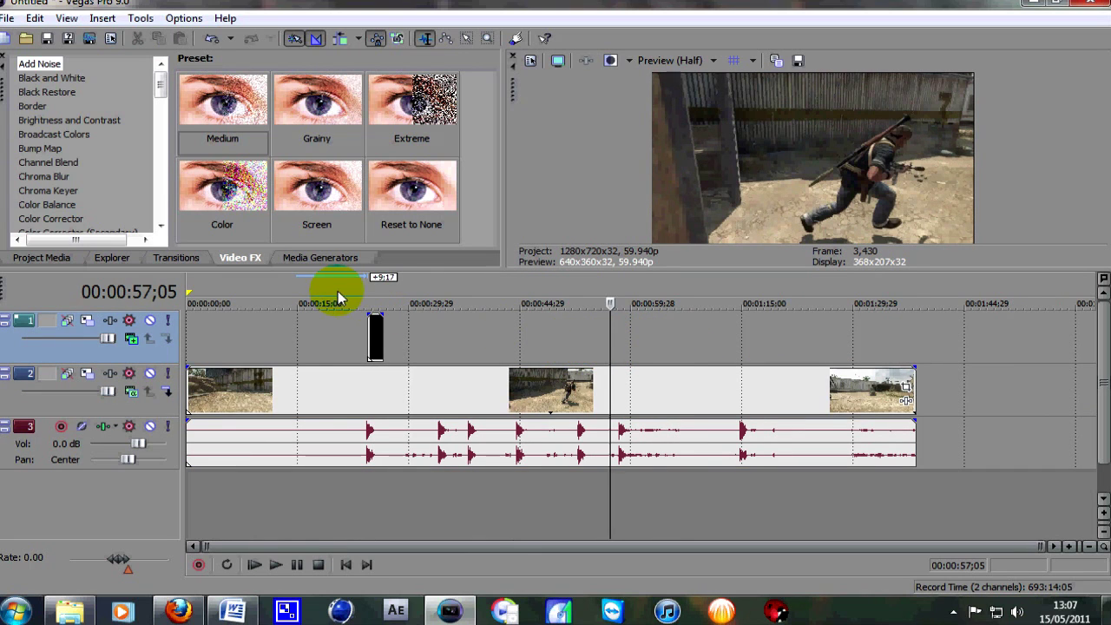
drag(375, 332, 606, 351)
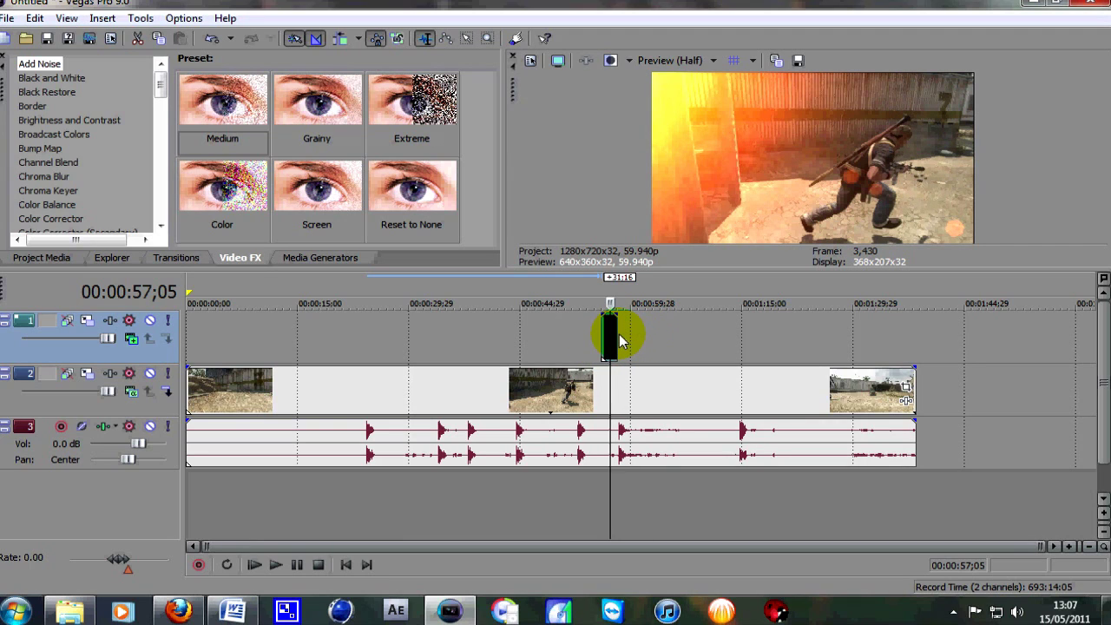
drag(619, 335, 670, 333)
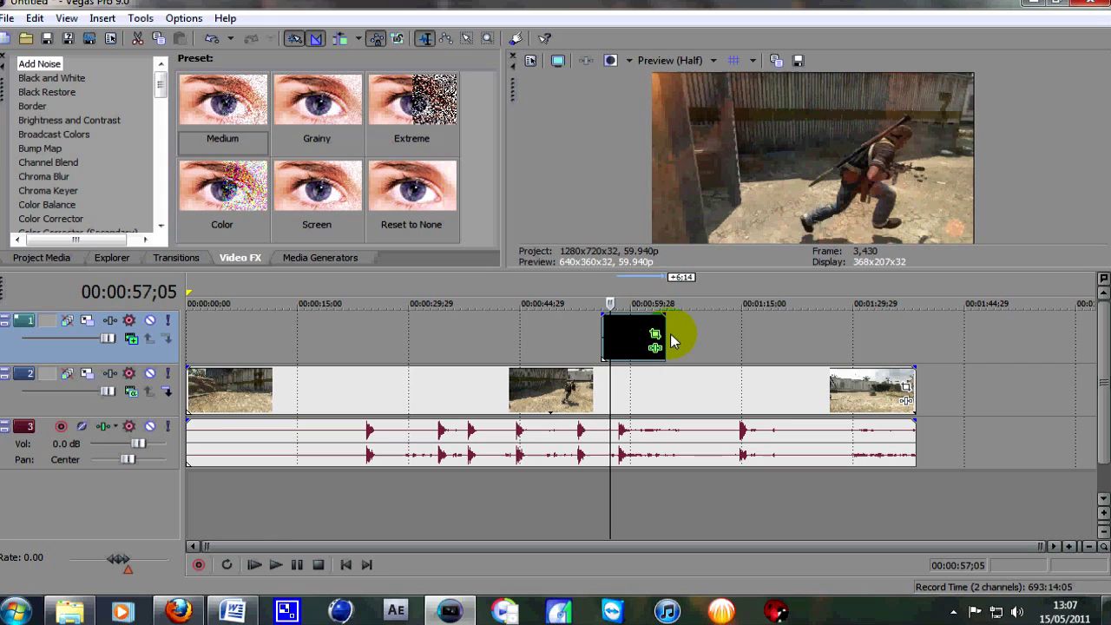
Step: Keep preview quality at Half, mute the gameplay audio track, and preview the flare
click(601, 338)
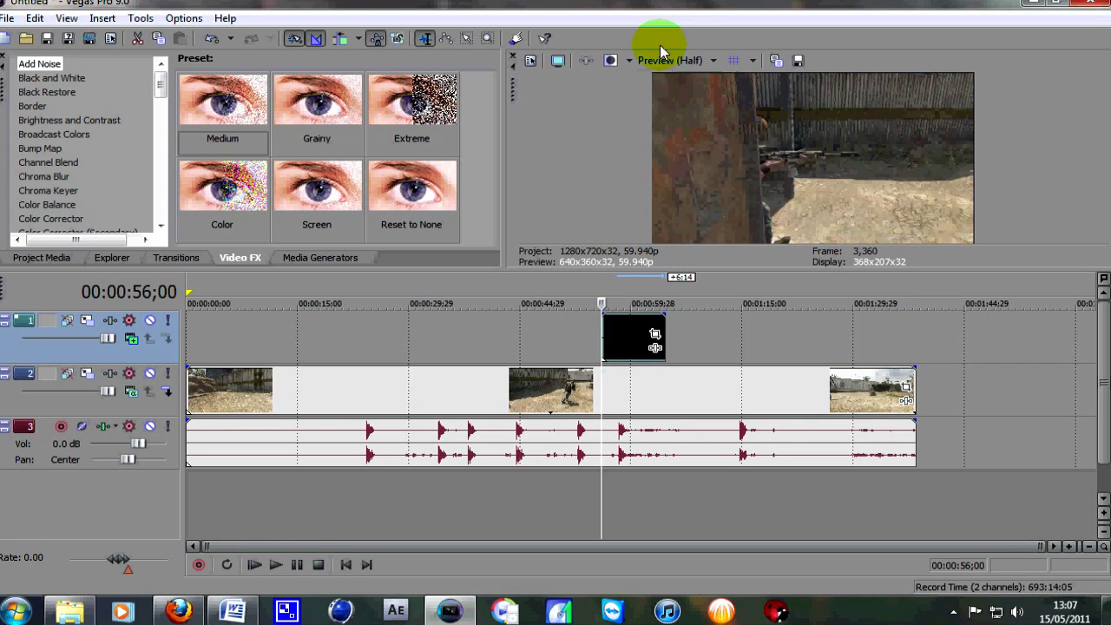
click(693, 62)
mouse_move(738, 102)
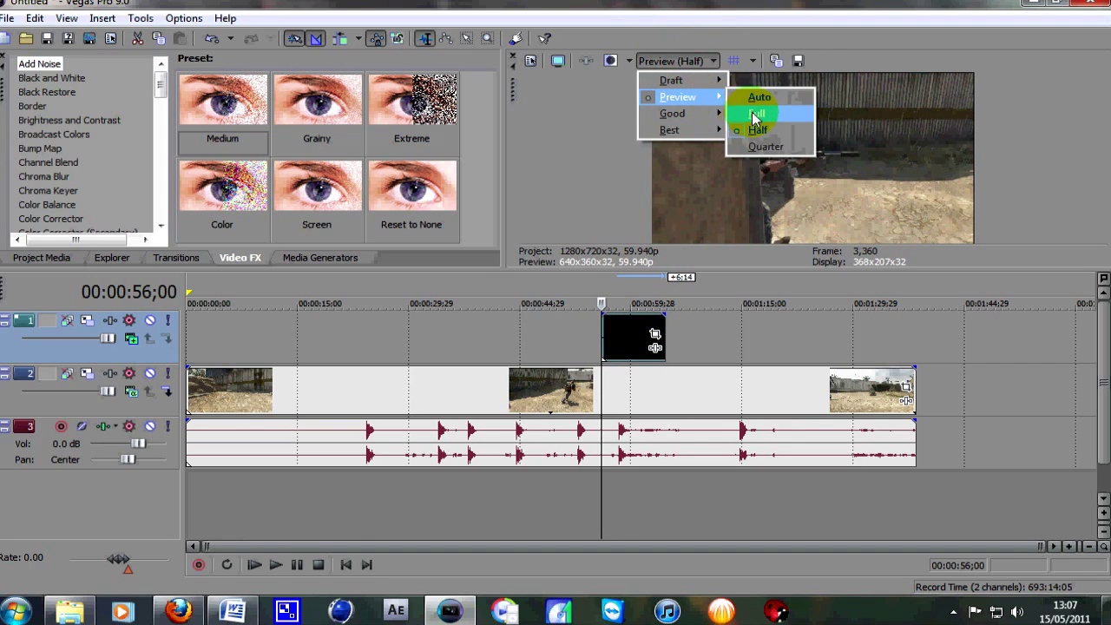
click(760, 132)
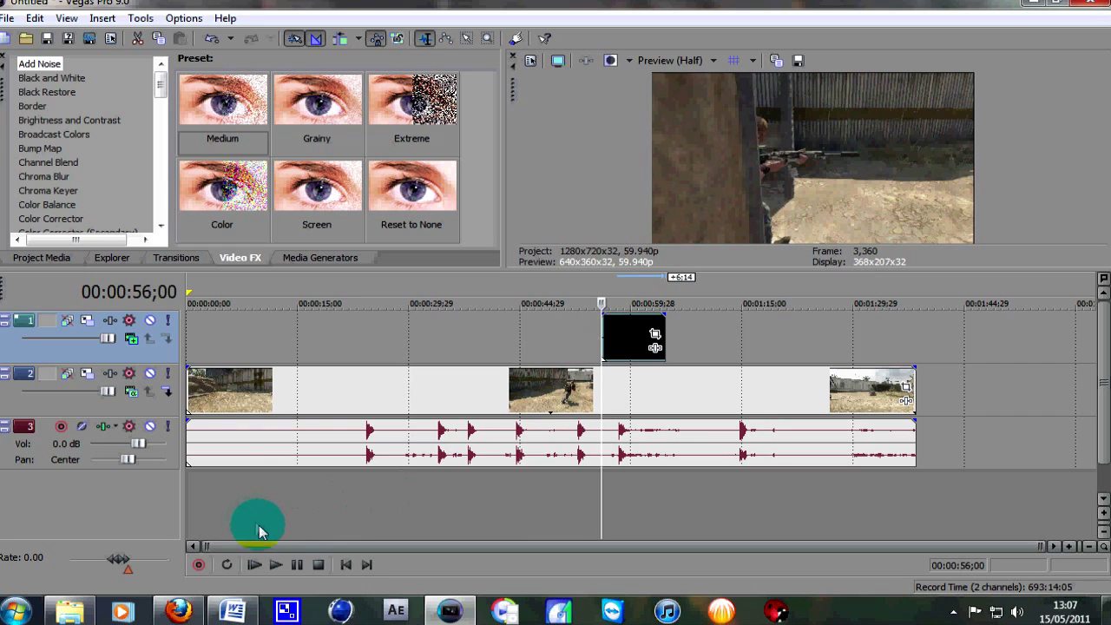
click(150, 427)
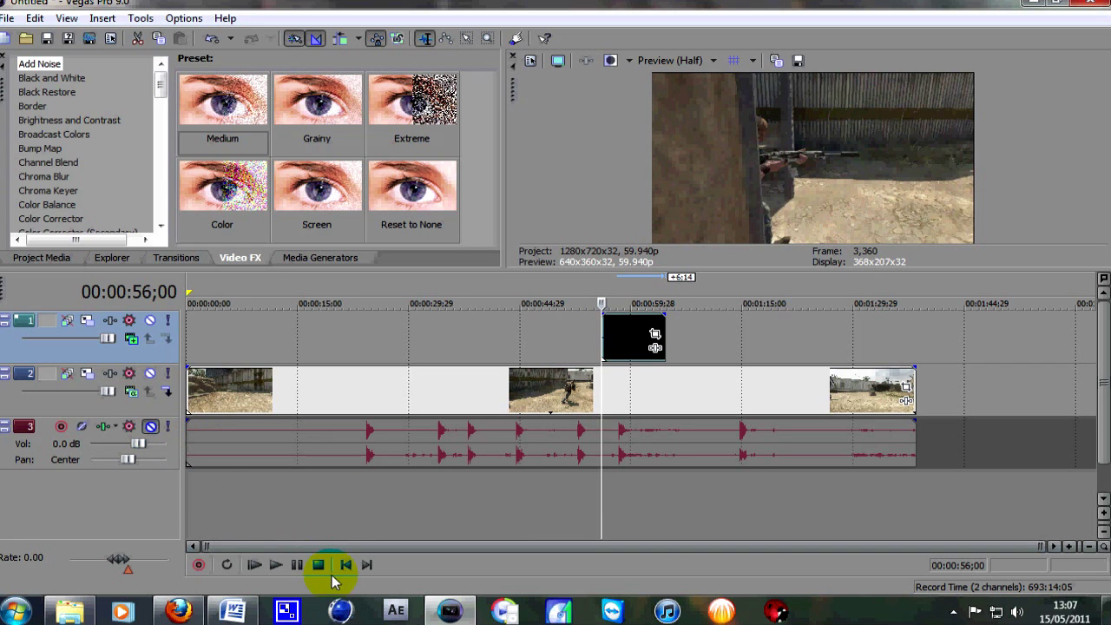
click(275, 565)
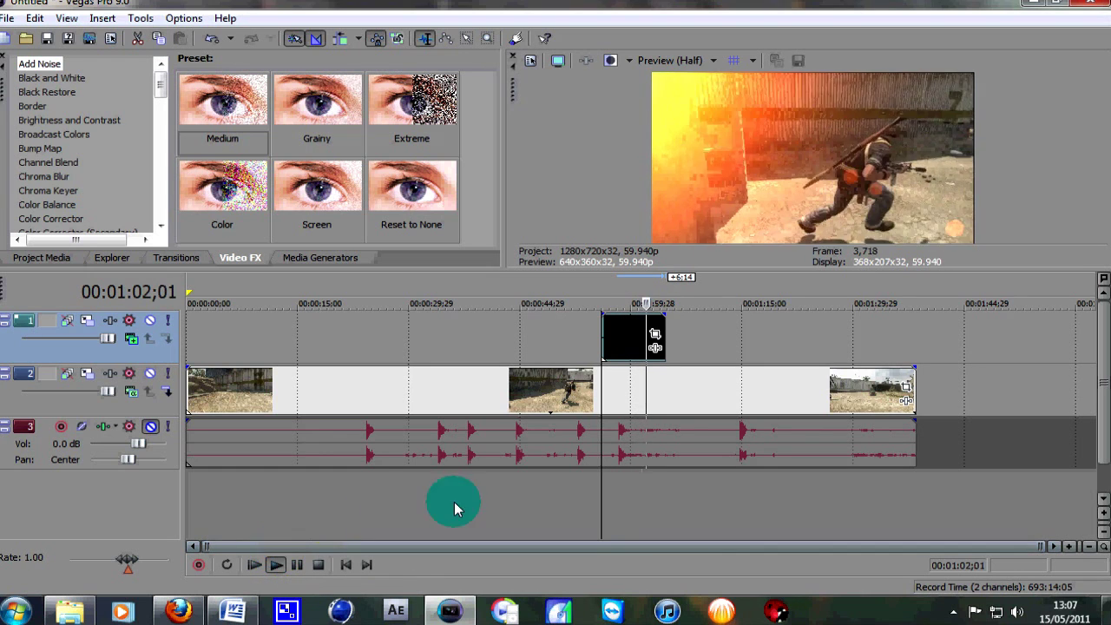
click(297, 564)
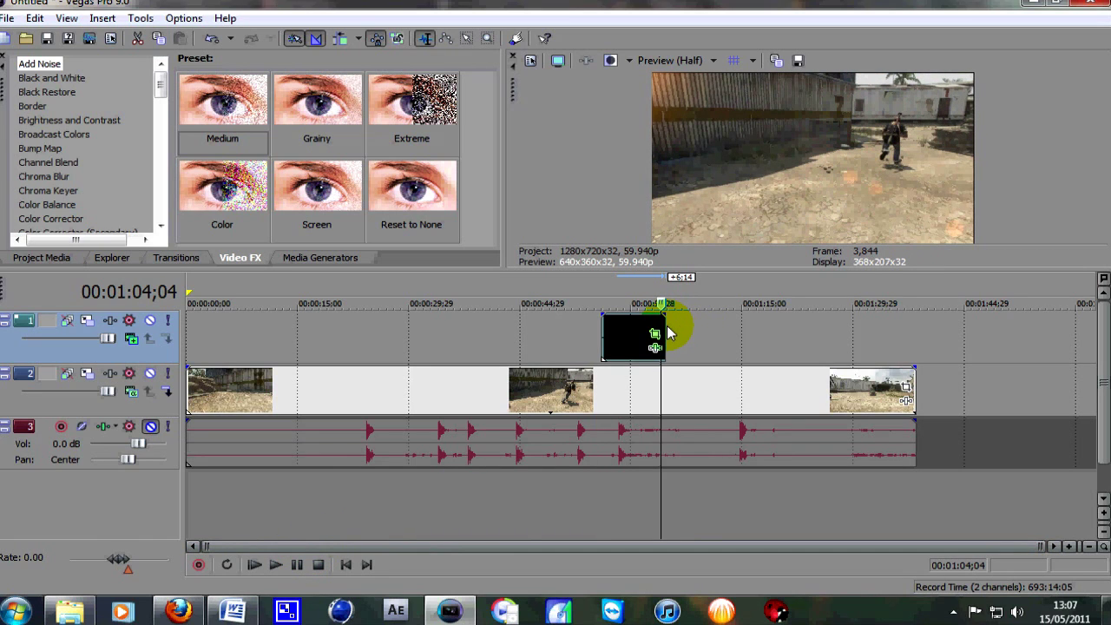
Step: Trim the flare clip's end shorter and replay it from its start
drag(668, 333, 651, 338)
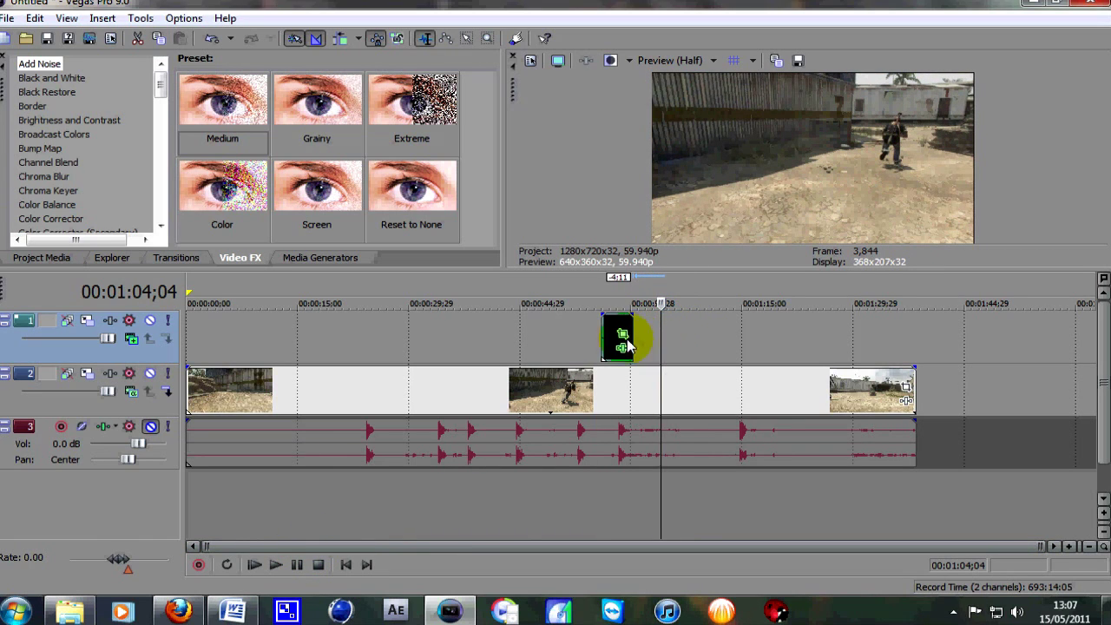
click(591, 333)
click(272, 562)
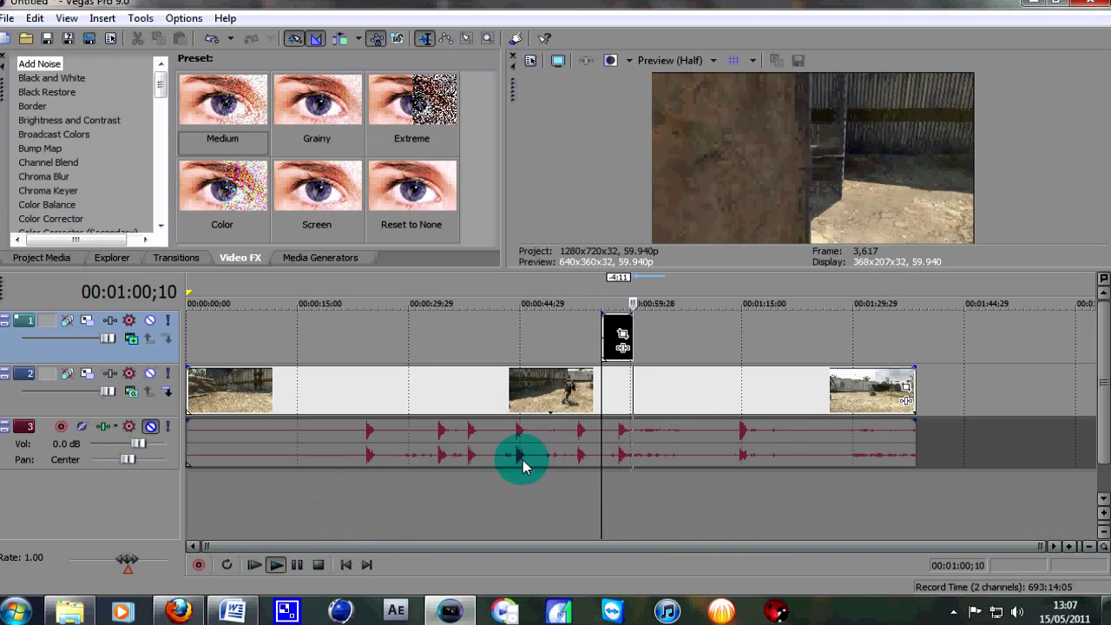
click(318, 564)
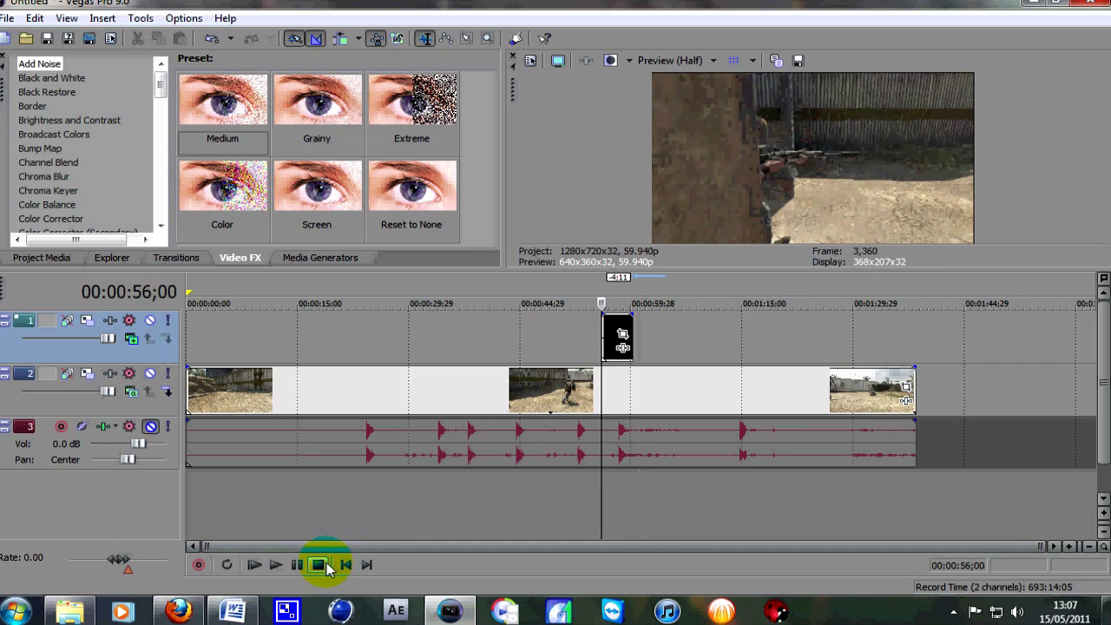
Step: Bring Firefox back with the Knoll Light Preview Sunset tutorial paused at 1:18
click(189, 604)
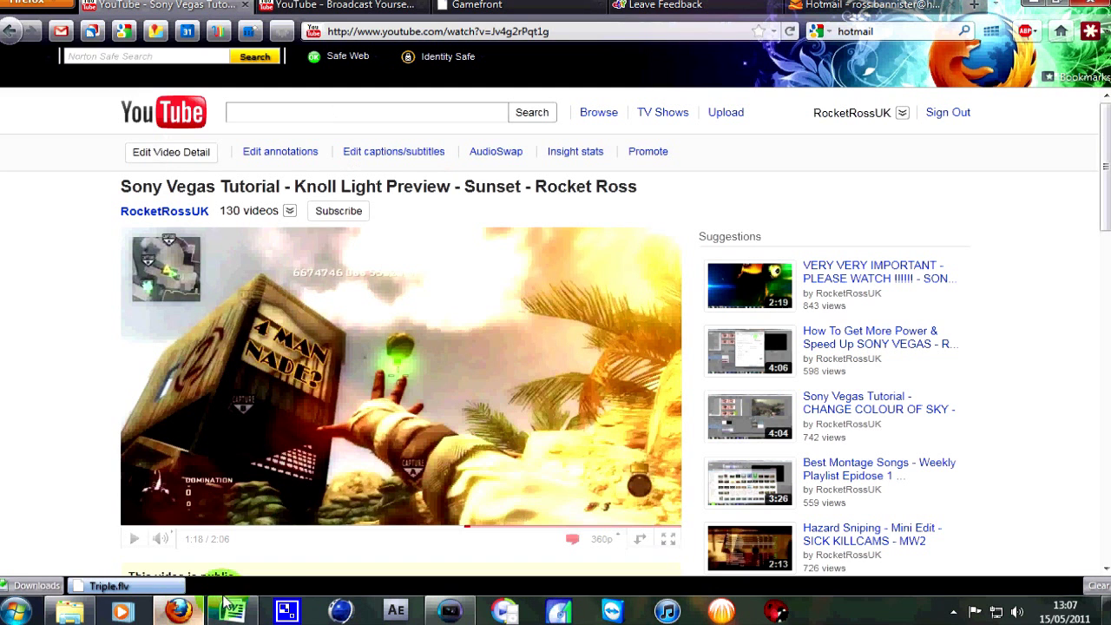